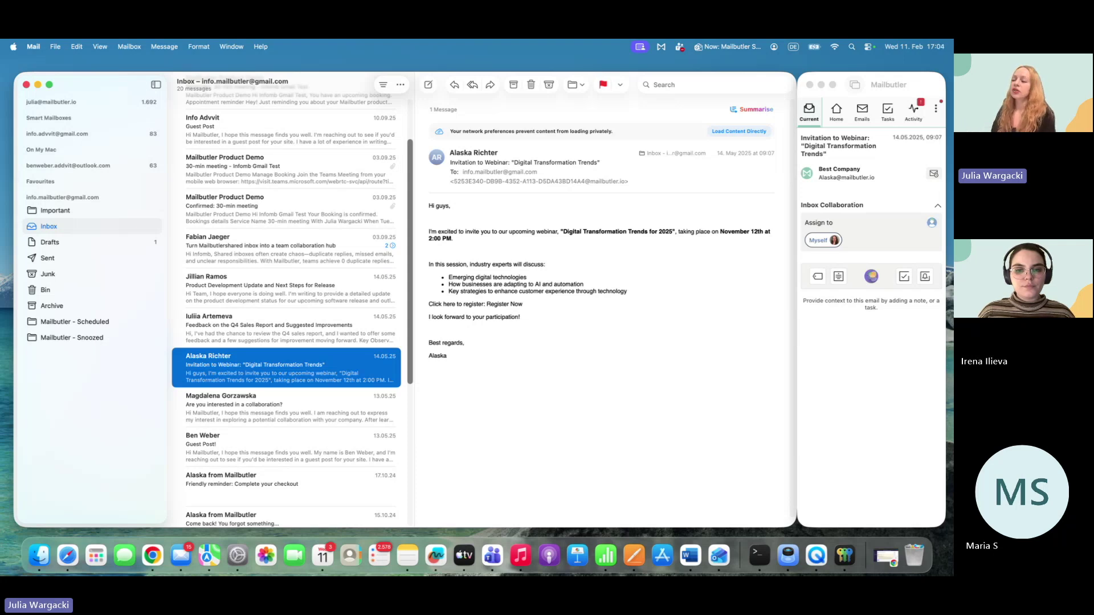
Step: Assign the "Digital Transformation Trends" webinar invitation email to the collaborator who has access to the shared inbox
{"action": "mouse_move", "coordinate": [570, 189]}
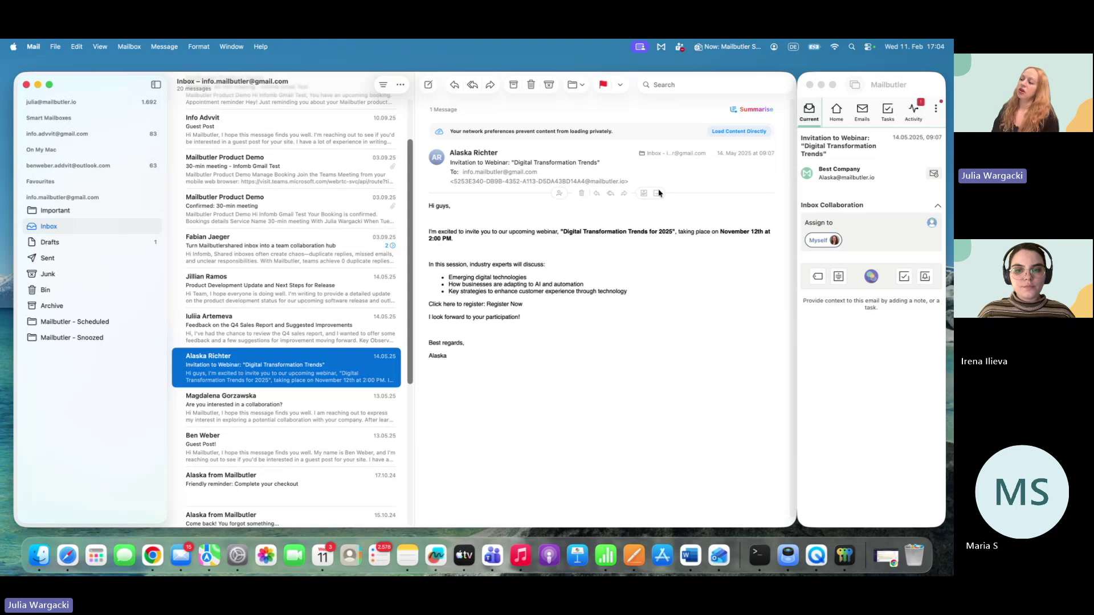
{"action": "left_click", "coordinate": [559, 195]}
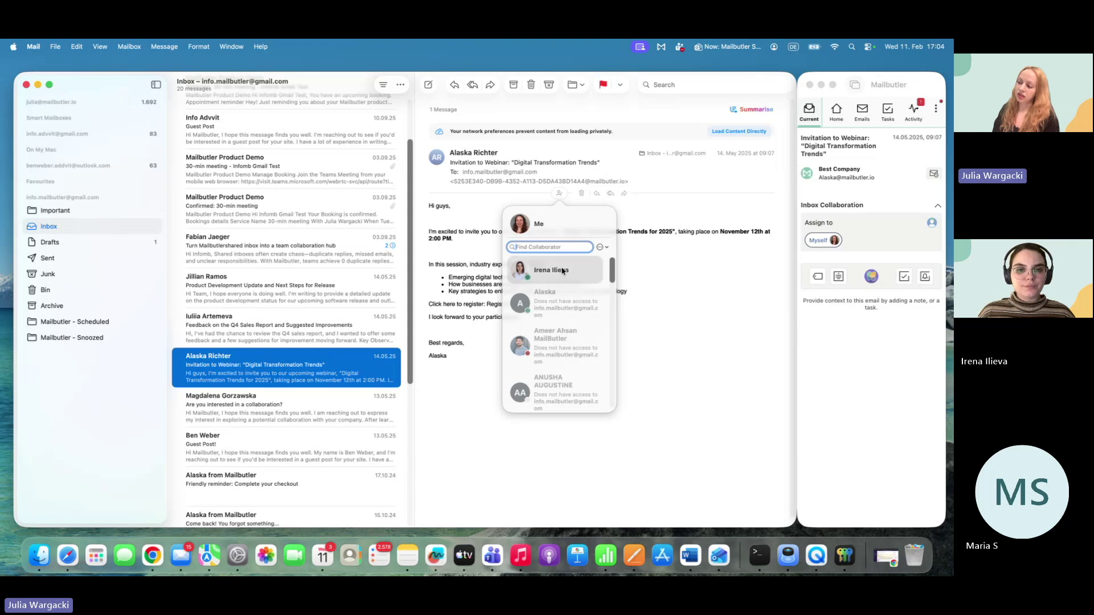
{"action": "left_click", "coordinate": [752, 274]}
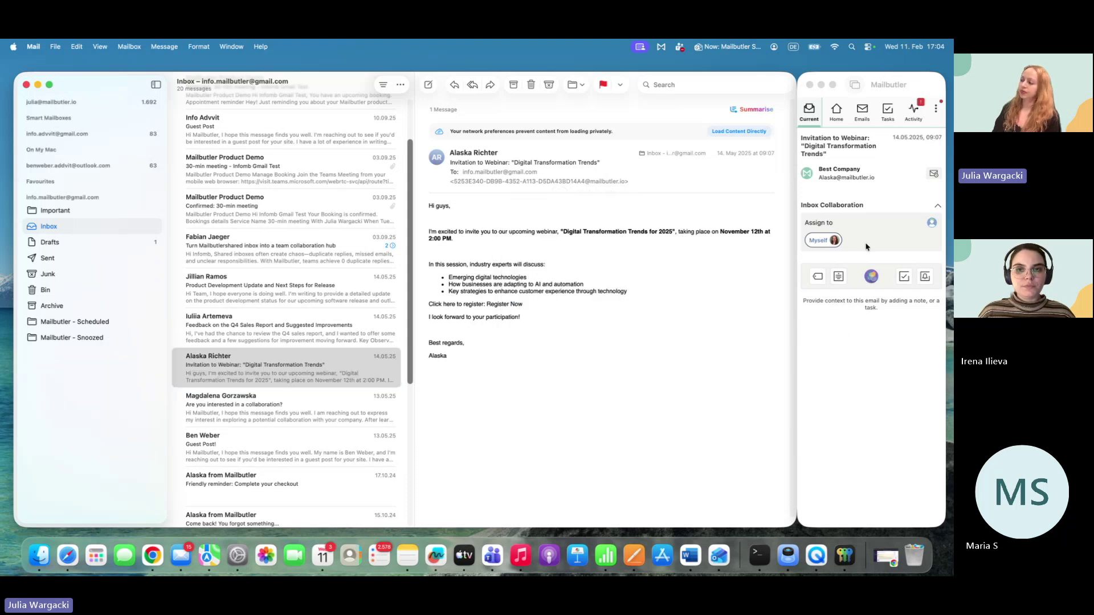
{"action": "left_click", "coordinate": [932, 223]}
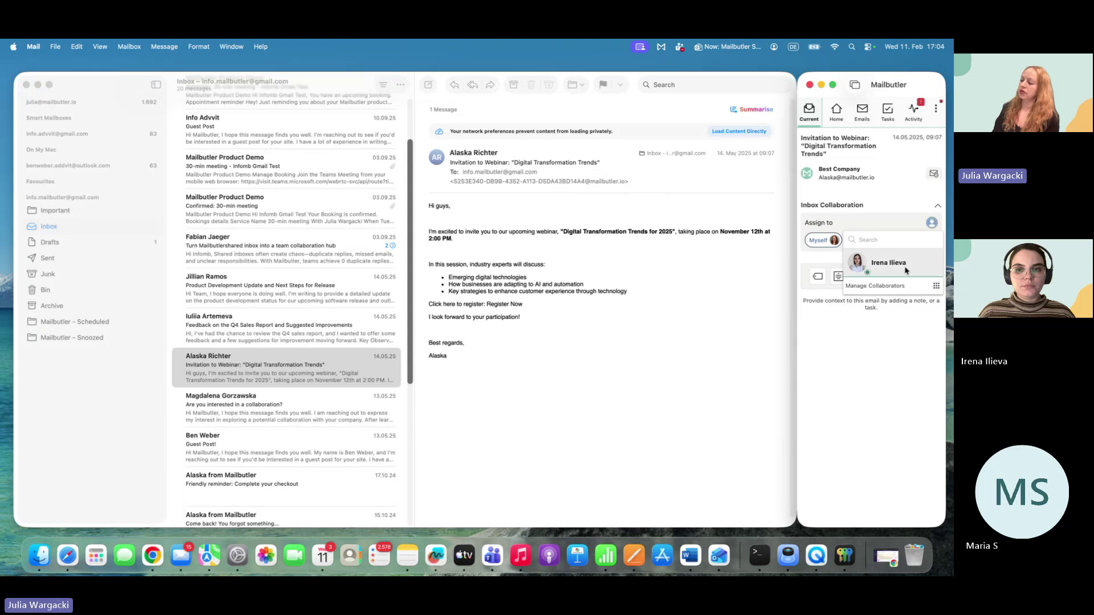
{"action": "left_click", "coordinate": [906, 269]}
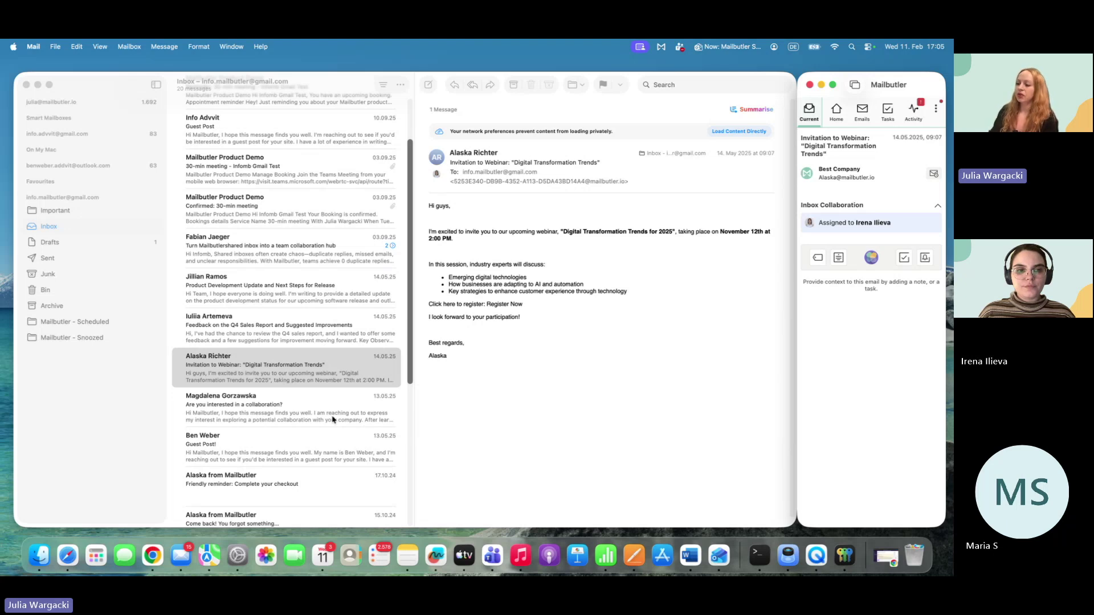
Step: Open the "Are you interested in a collaboration?" email and review the activity feed with the Assigned Emails filter applied
{"action": "left_click", "coordinate": [295, 406]}
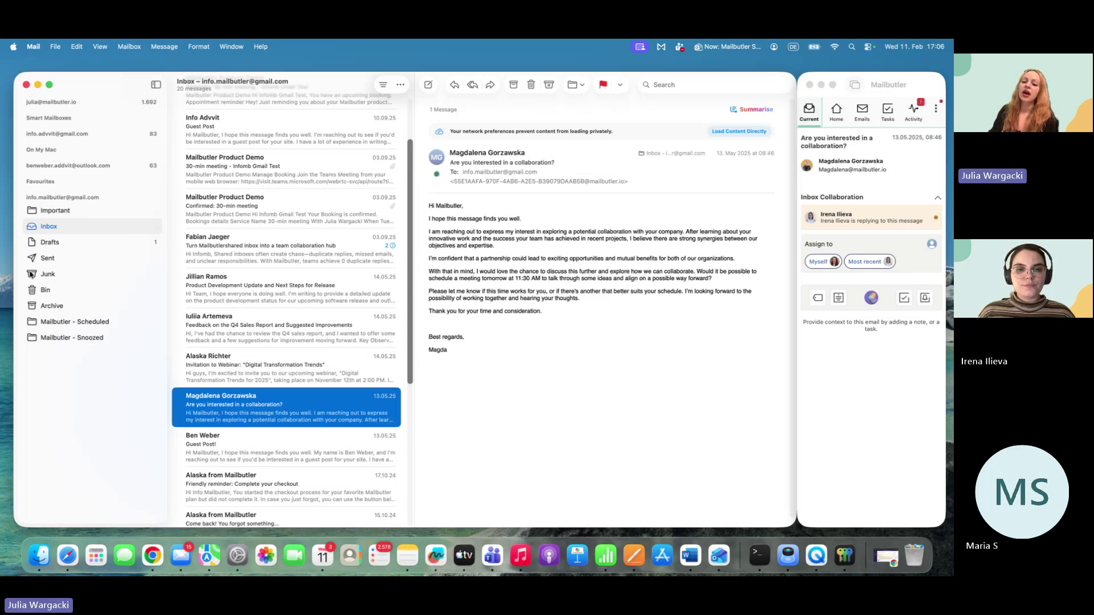
{"action": "left_click", "coordinate": [908, 112]}
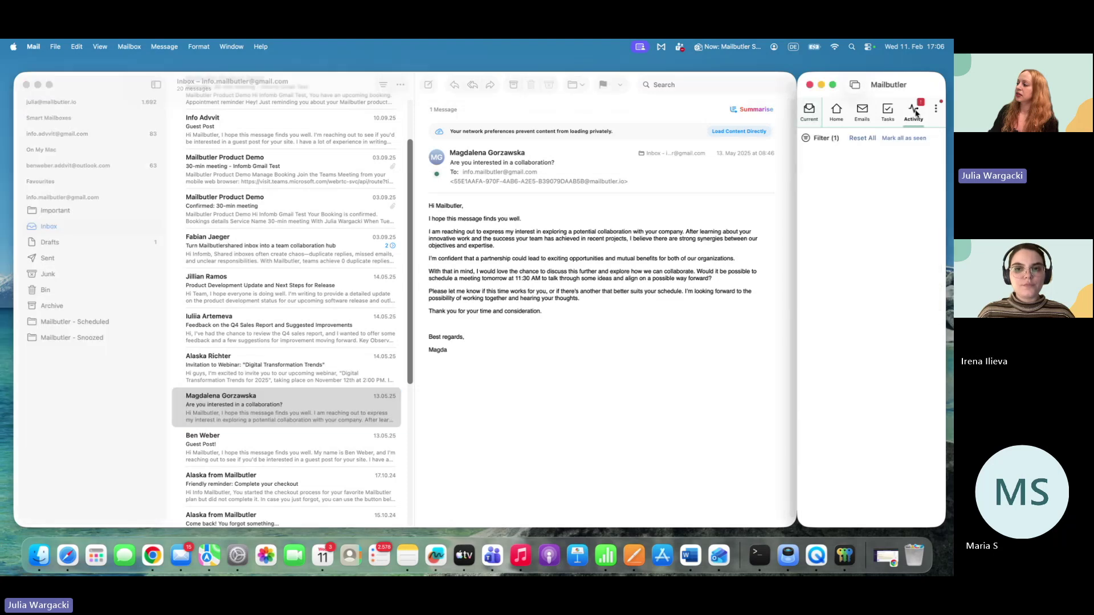
{"action": "left_click", "coordinate": [826, 140]}
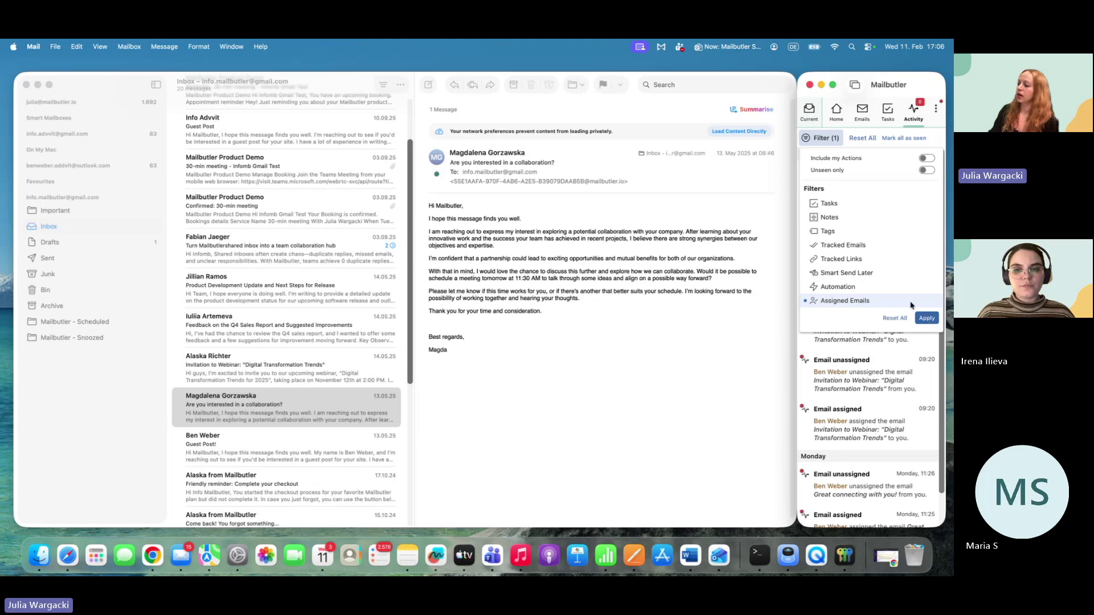
{"action": "left_click", "coordinate": [926, 319]}
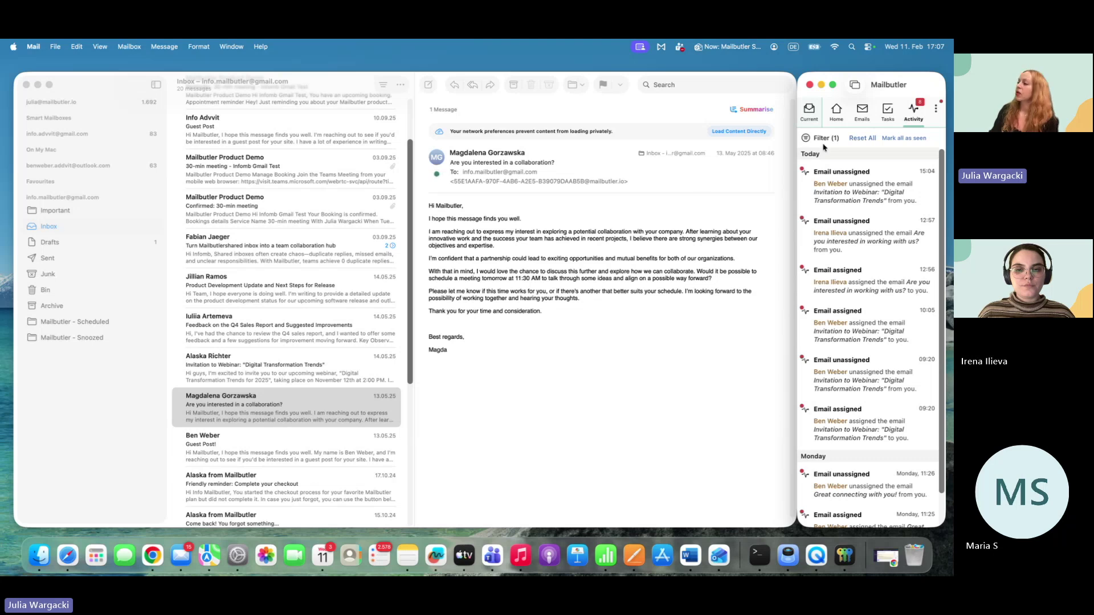
Step: Add a note to the collaboration email saying that the sender's website was checked and the offer sounds promising
{"action": "left_click", "coordinate": [808, 114]}
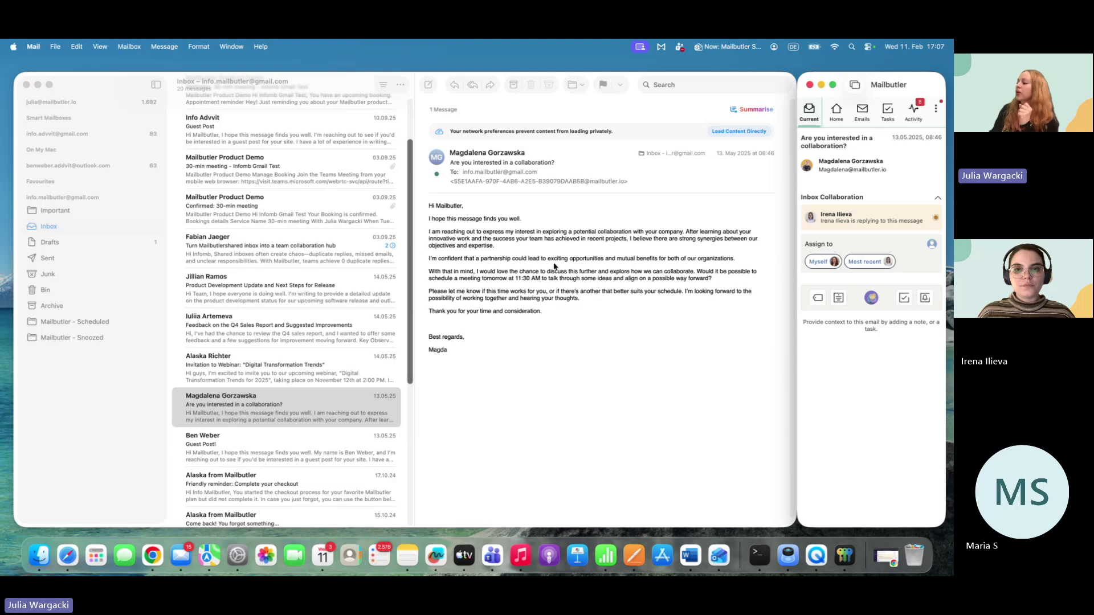
{"action": "left_click", "coordinate": [838, 299]}
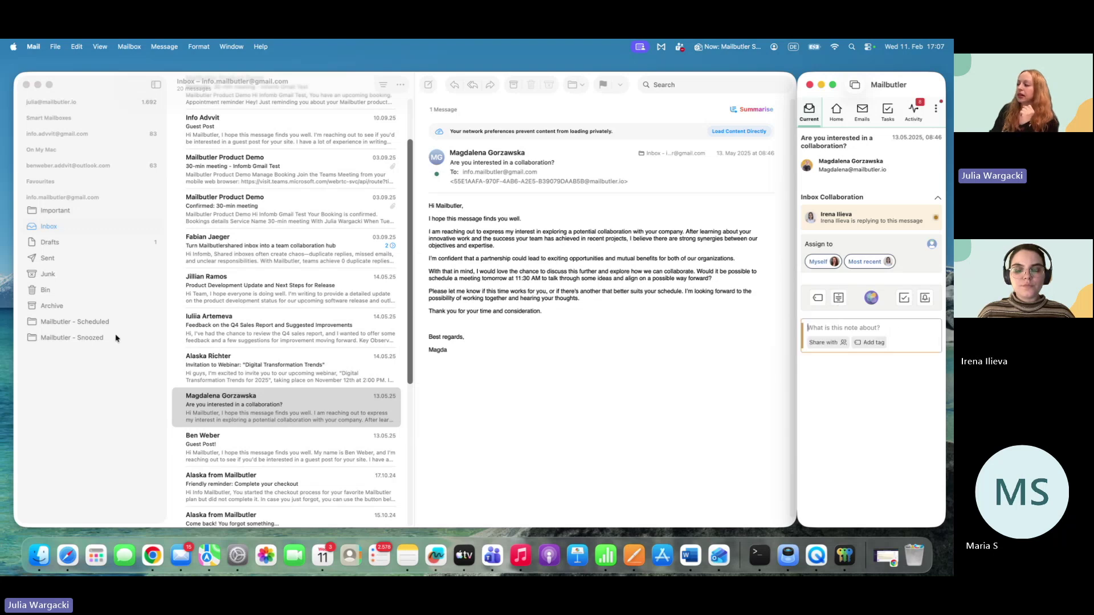
{"action": "key", "text": "super+Tab"}
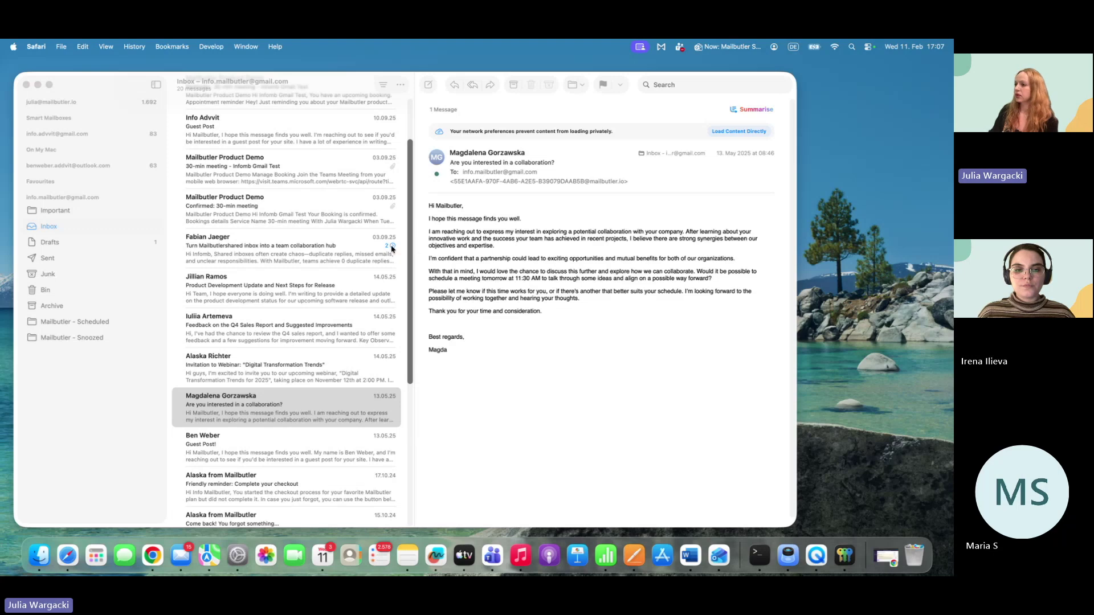
{"action": "left_click", "coordinate": [311, 79]}
{"action": "left_click", "coordinate": [844, 326]}
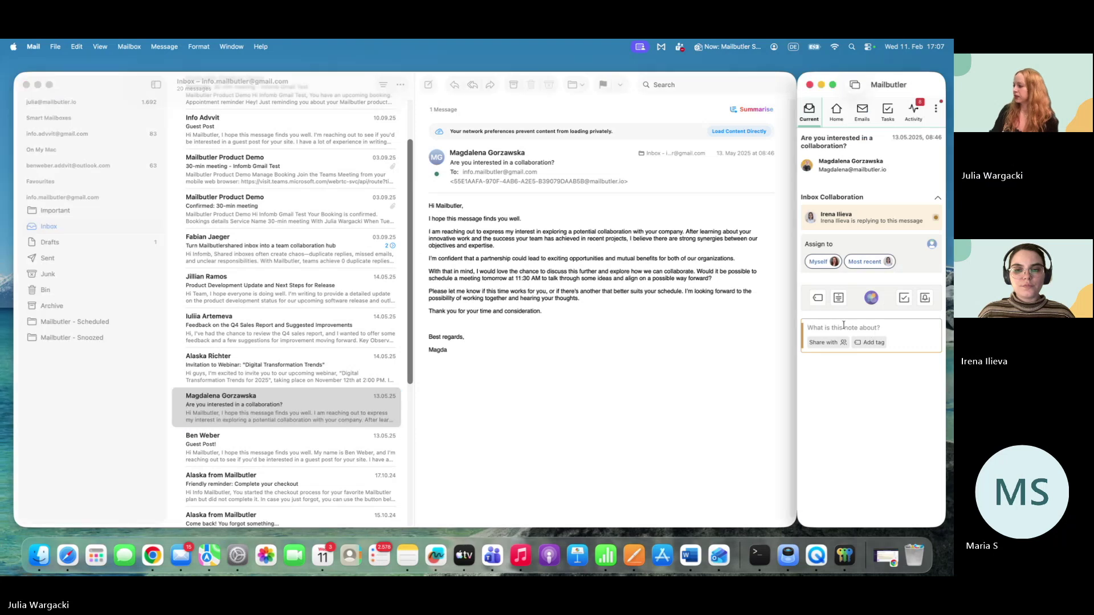
{"action": "type", "text": "Checked Magda's website - offer sounds promising"}
{"action": "type", "text": "Chec"}
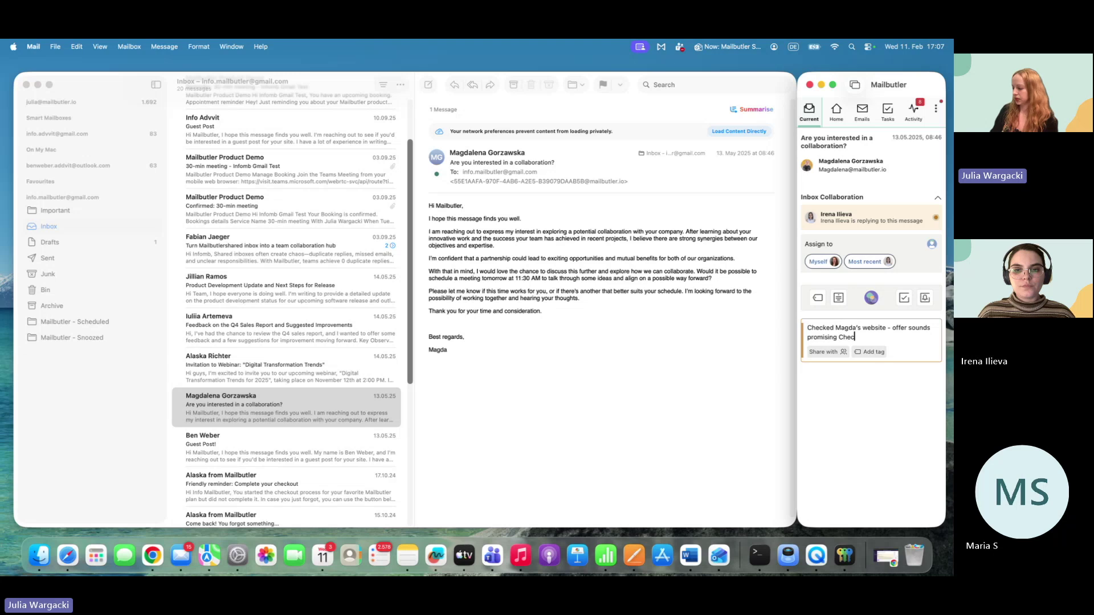
{"action": "key", "text": "BackSpace"}
{"action": "key", "text": "BackSpace"}
{"action": "key", "text": "BackSpace"}
{"action": "key", "text": "BackSpace"}
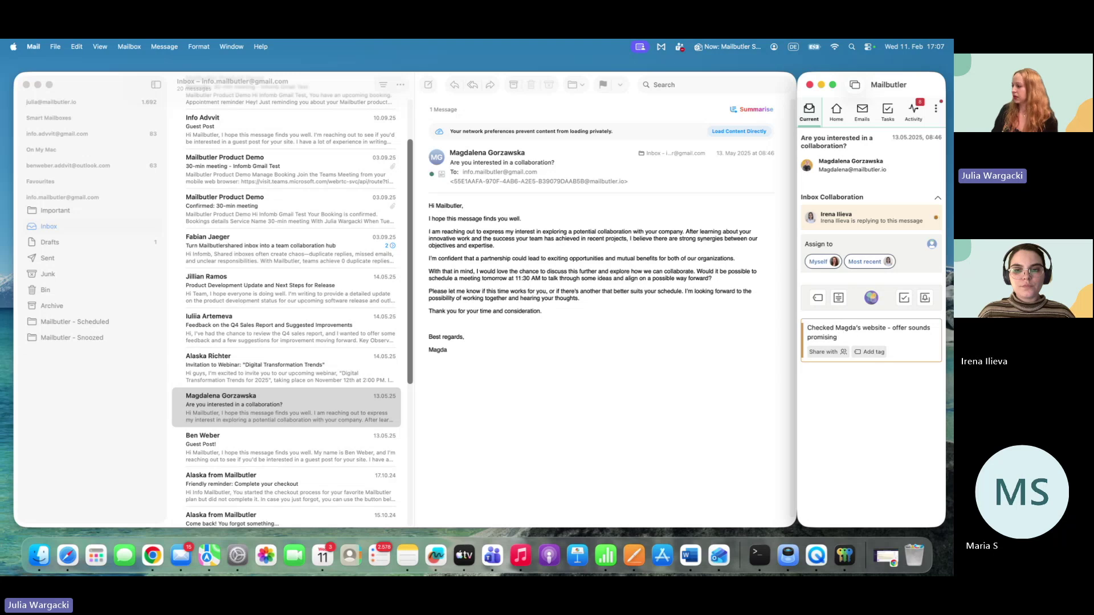
{"action": "left_click", "coordinate": [867, 390]}
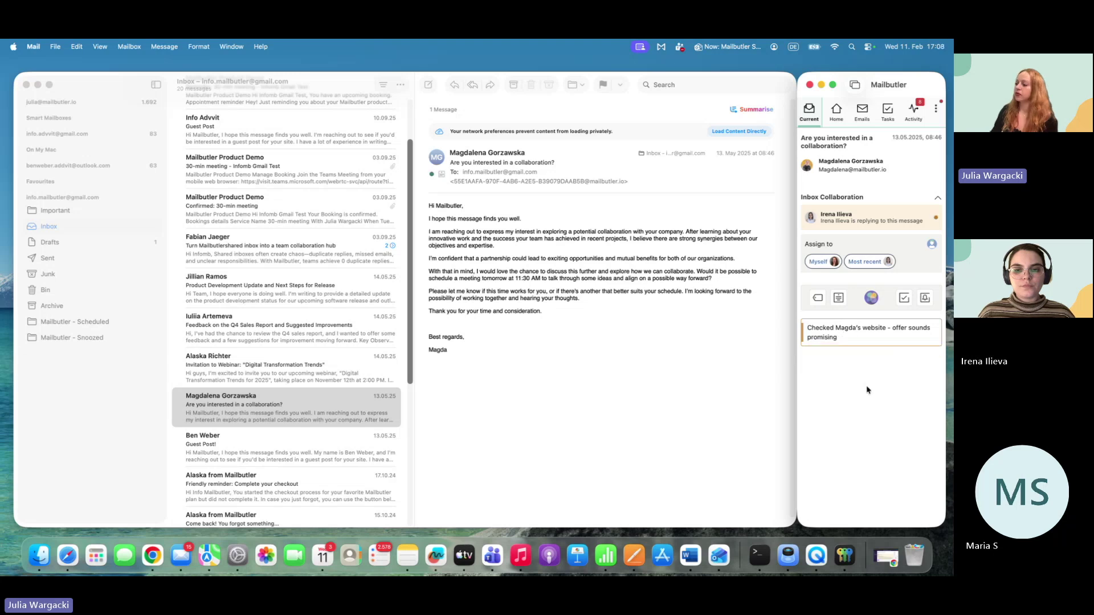
Step: Share the note on the collaboration email with the first listed collaborator and delete the note
{"action": "left_click", "coordinate": [884, 332]}
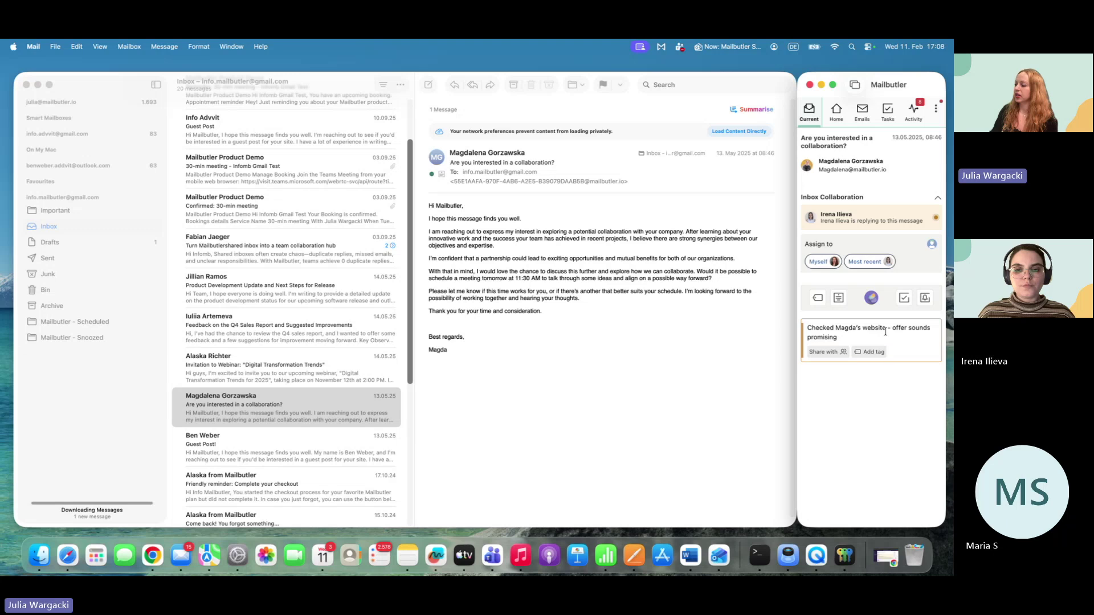
{"action": "left_click", "coordinate": [826, 352]}
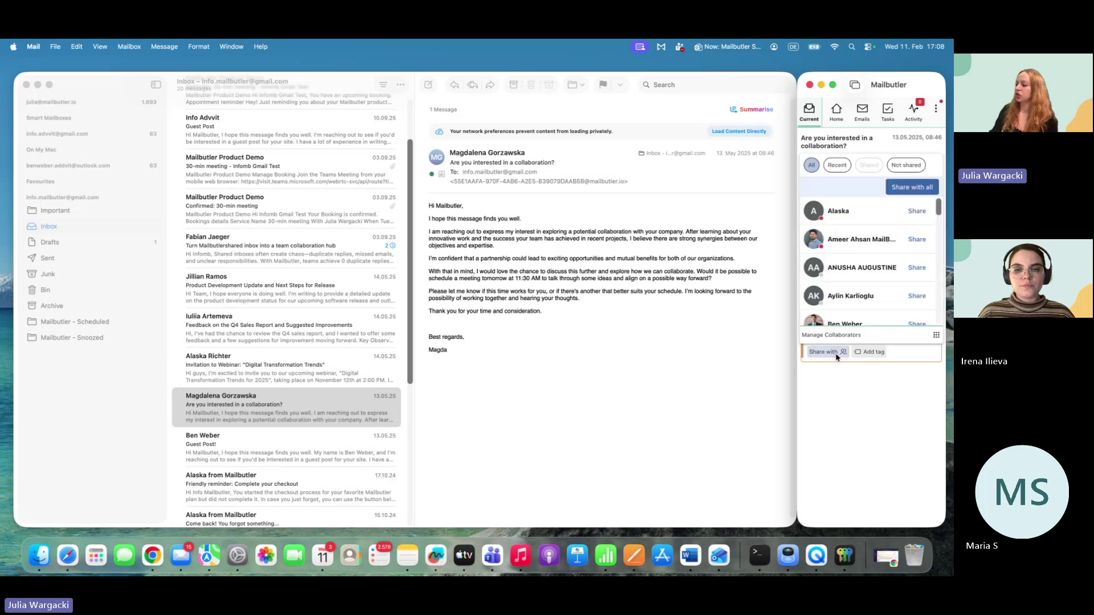
{"action": "left_click", "coordinate": [915, 211]}
{"action": "left_click", "coordinate": [910, 408]}
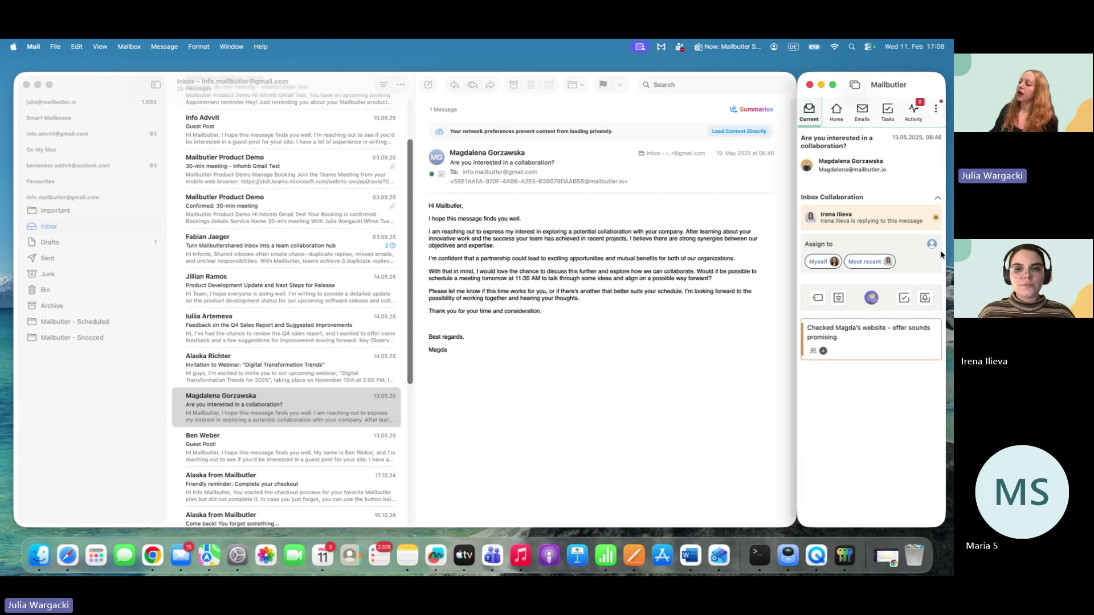
{"action": "left_click", "coordinate": [918, 359]}
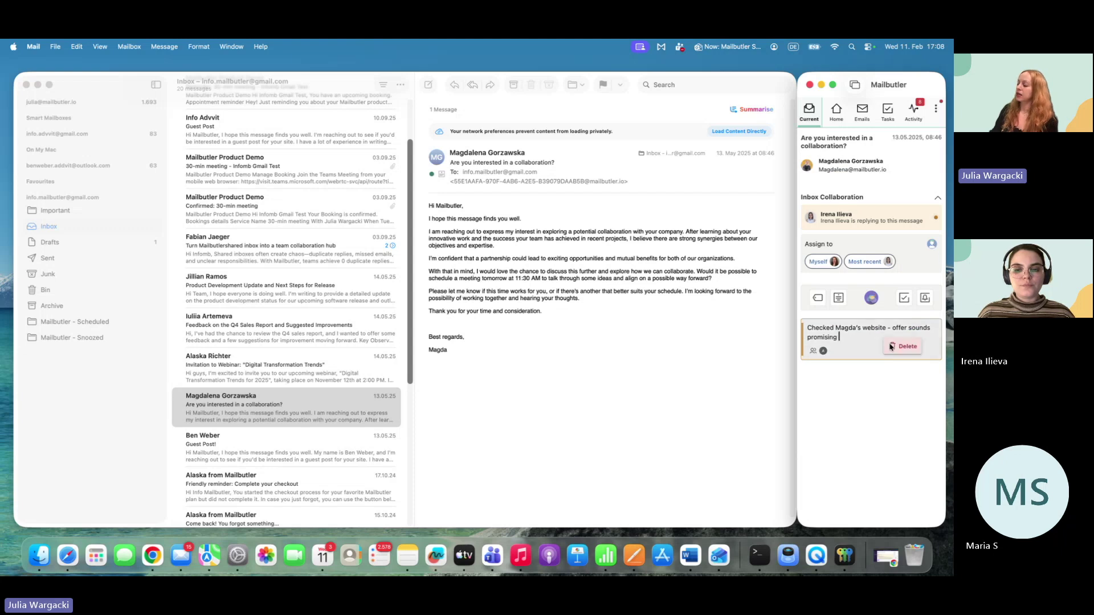
{"action": "left_click", "coordinate": [907, 347]}
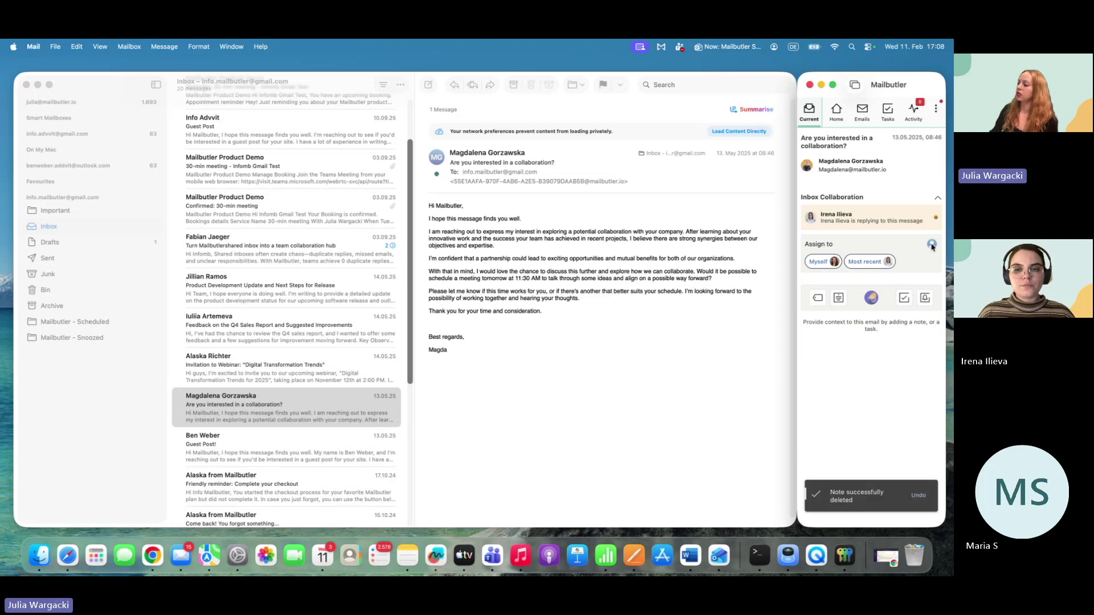
Step: Assign the collaboration email to the collaborator with inbox access and start a blank note, checking its sharing list
{"action": "left_click", "coordinate": [932, 246]}
{"action": "left_click", "coordinate": [909, 284]}
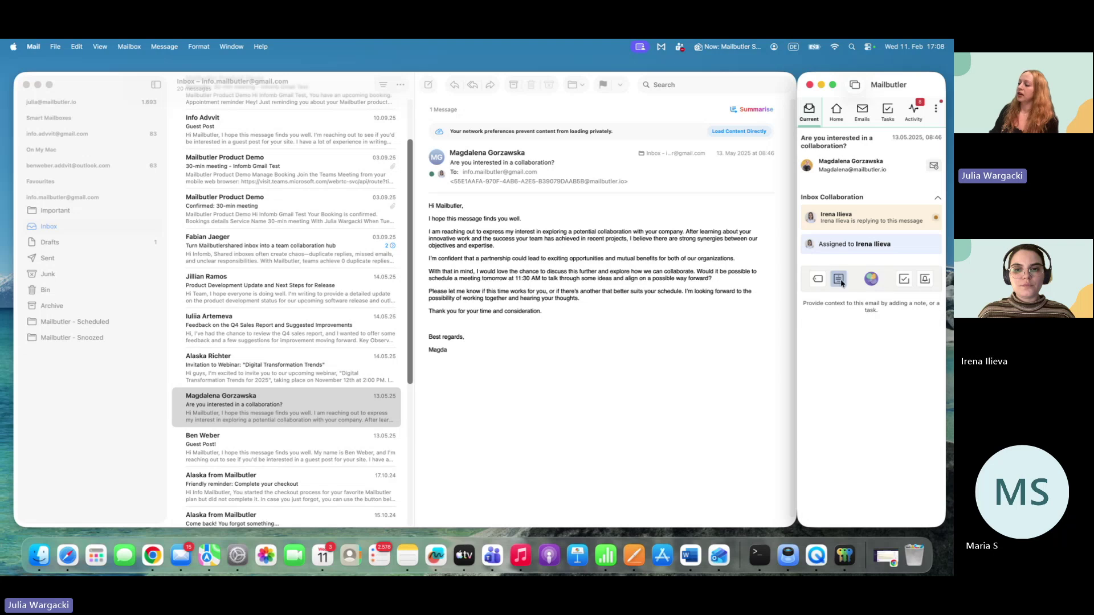
{"action": "left_click", "coordinate": [838, 279]}
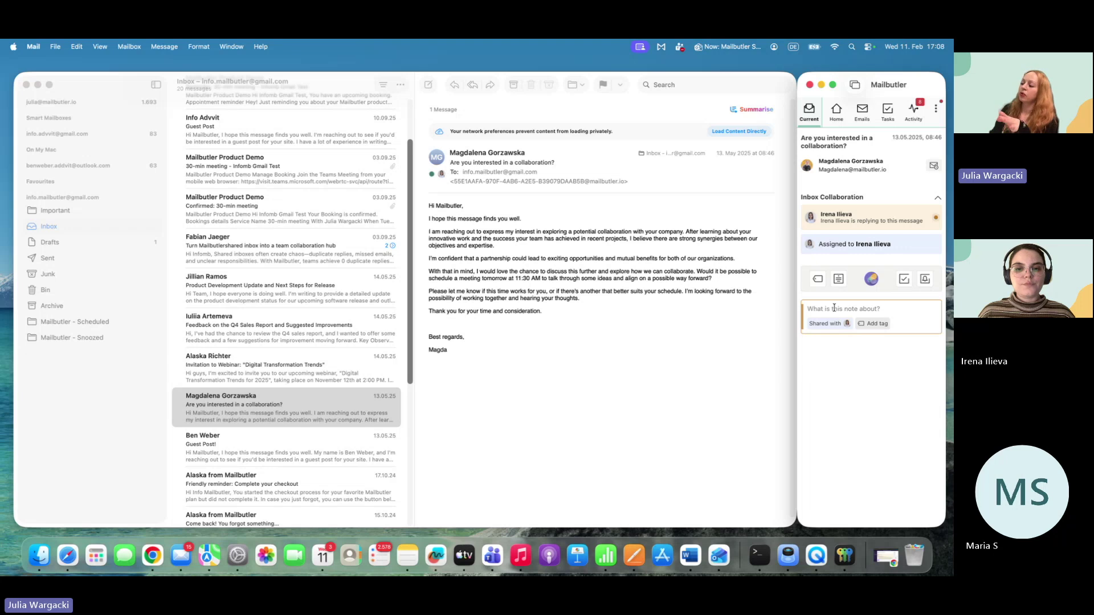
{"action": "left_click", "coordinate": [827, 323]}
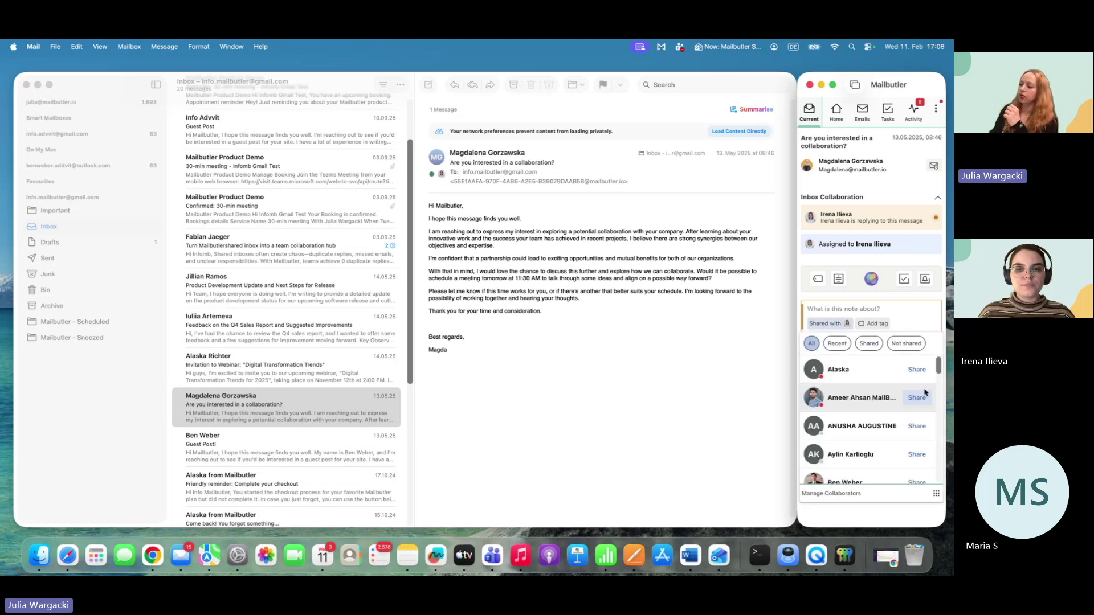
{"action": "left_click", "coordinate": [827, 309]}
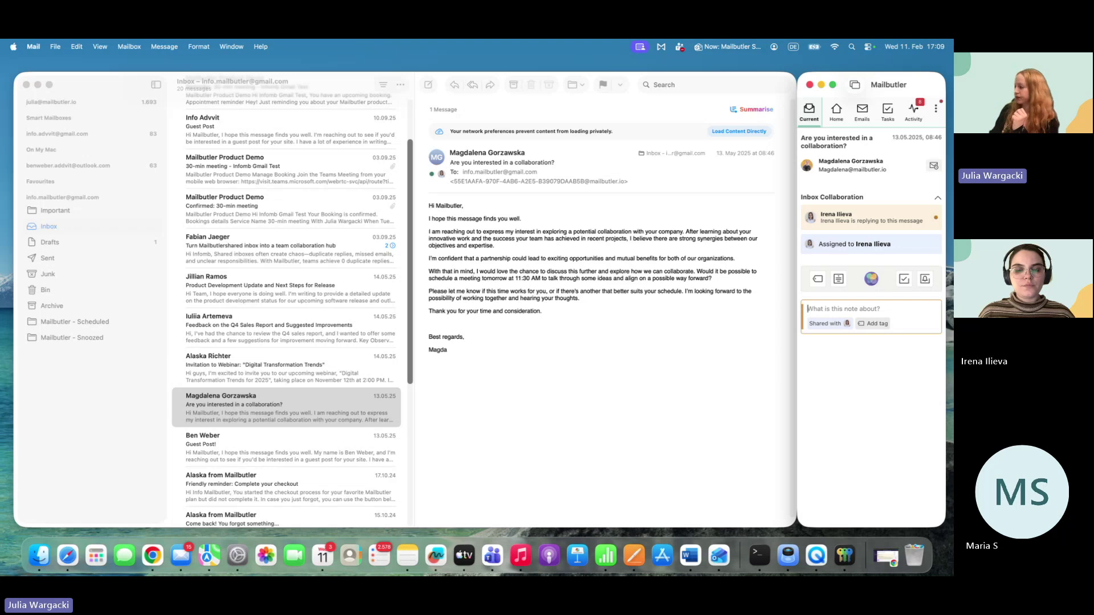
Step: Add a task to the collaboration email to reply to the sender and schedule a call
{"action": "left_click", "coordinate": [904, 282]}
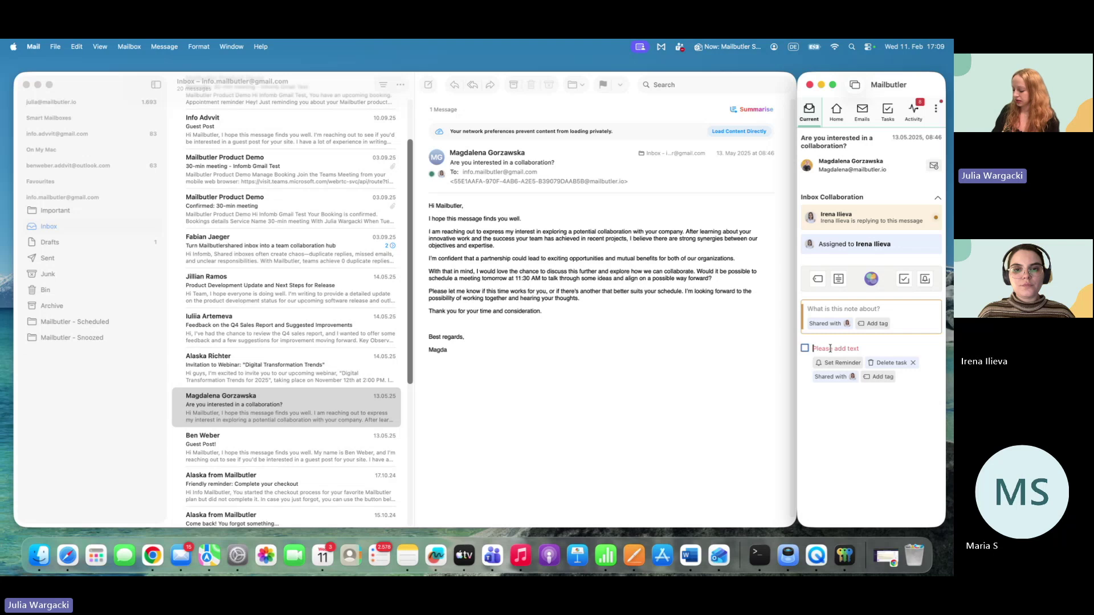
{"action": "type", "text": "reply to magda and "}
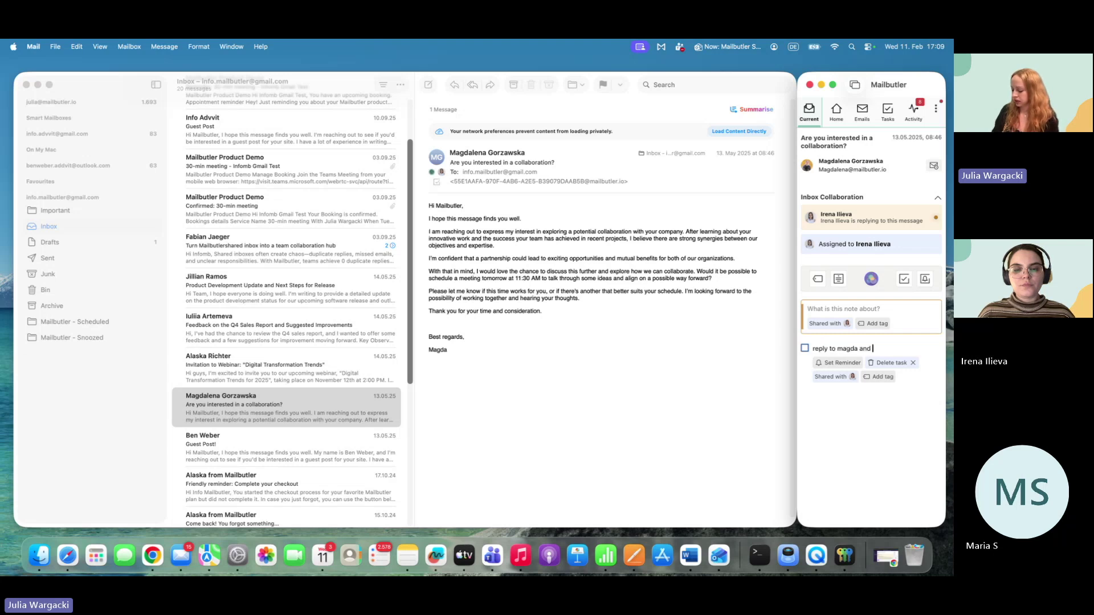
{"action": "type", "text": "sched"}
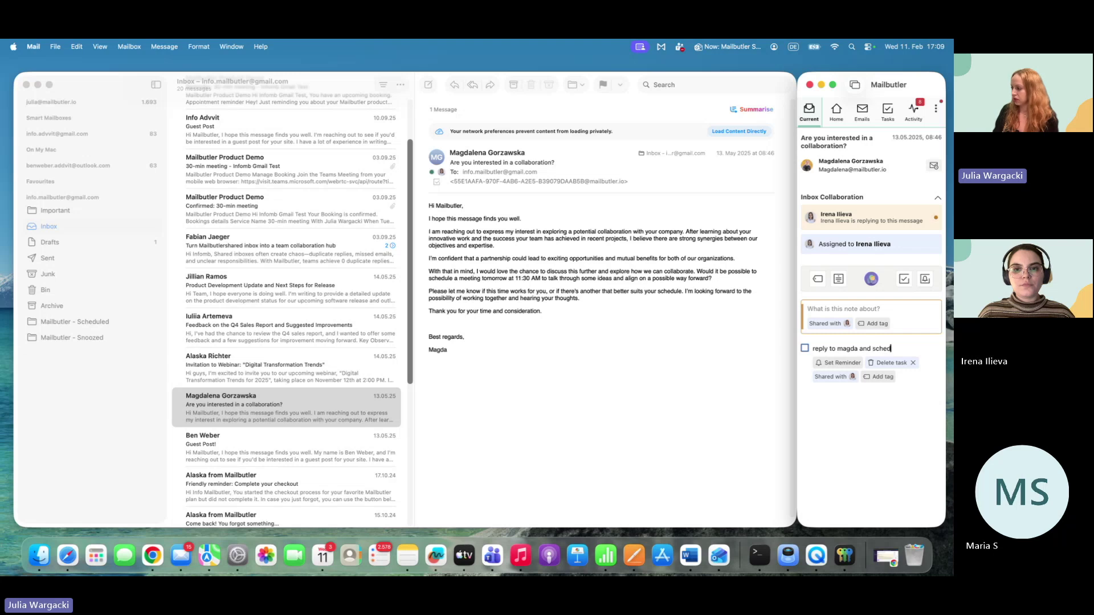
{"action": "type", "text": "ule call"}
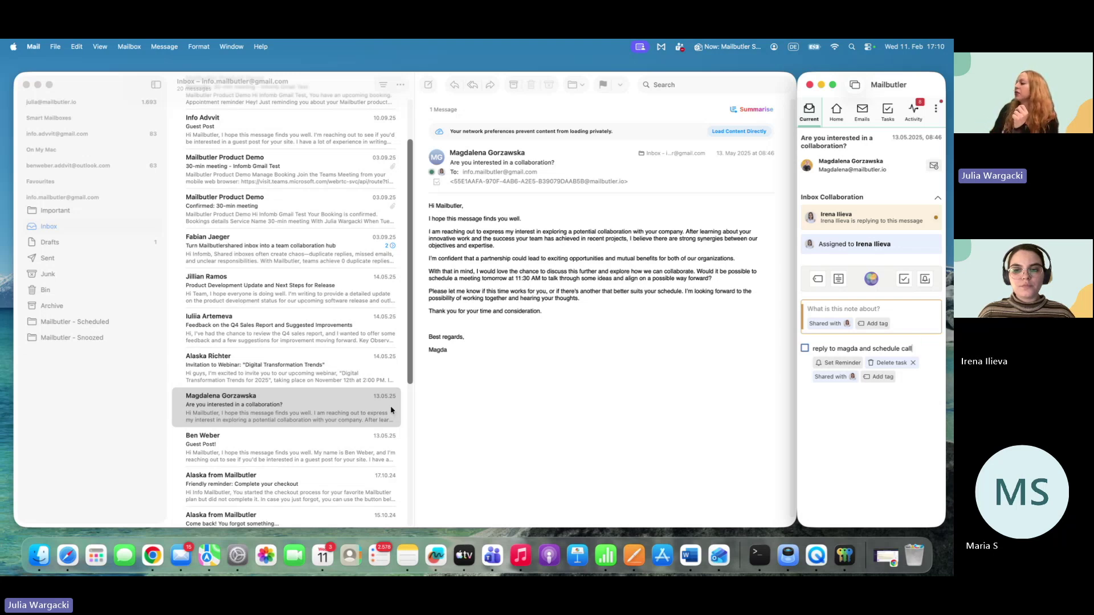
{"action": "left_click", "coordinate": [842, 274]}
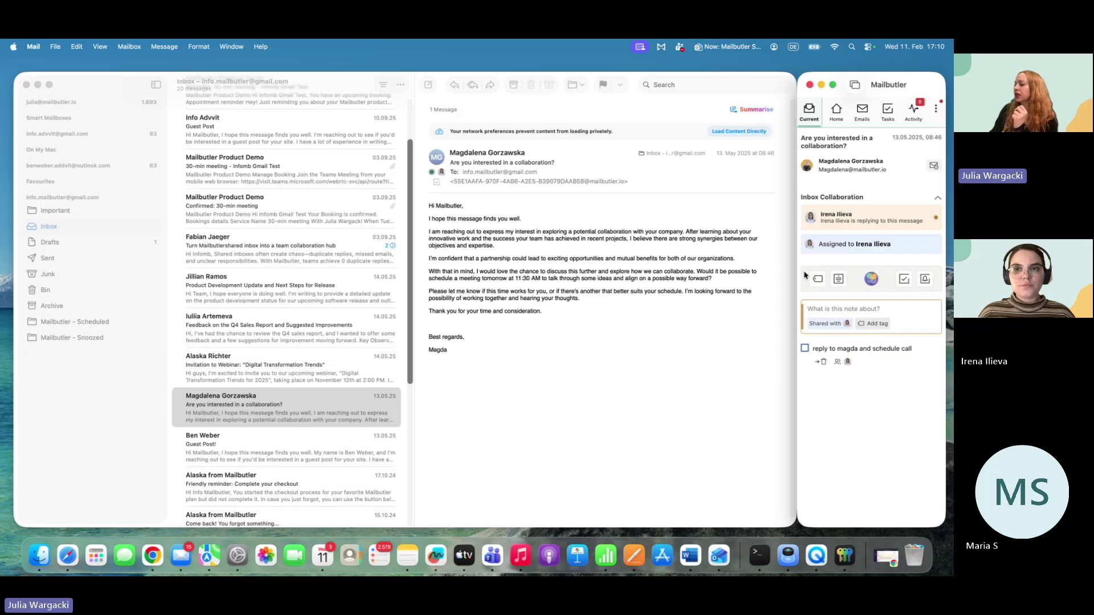
Step: Tag the collaboration email as "important"
{"action": "left_click", "coordinate": [817, 279]}
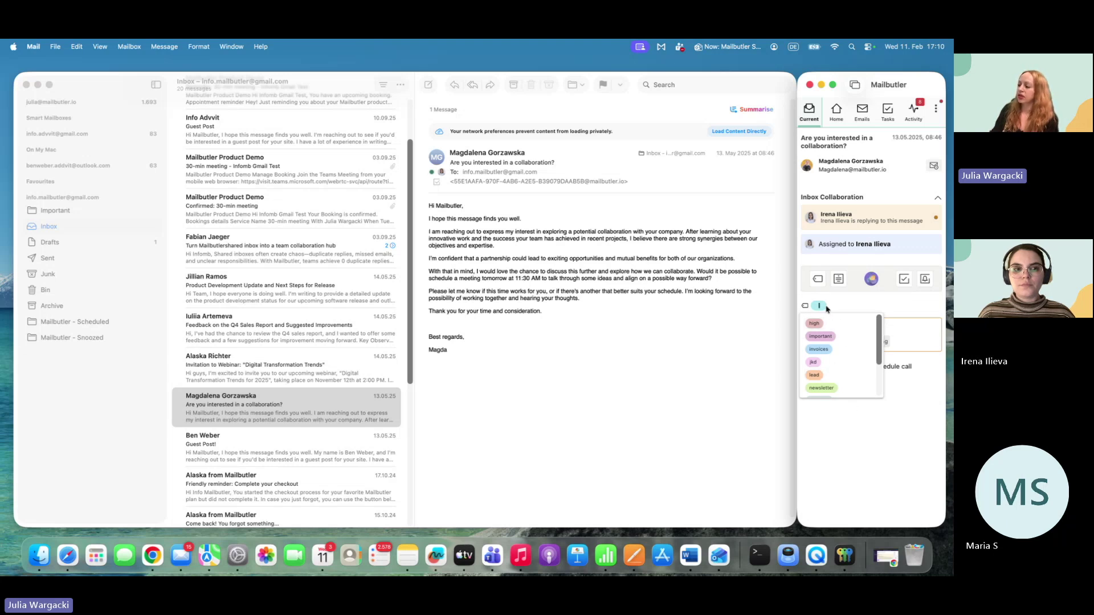
{"action": "left_click", "coordinate": [846, 338]}
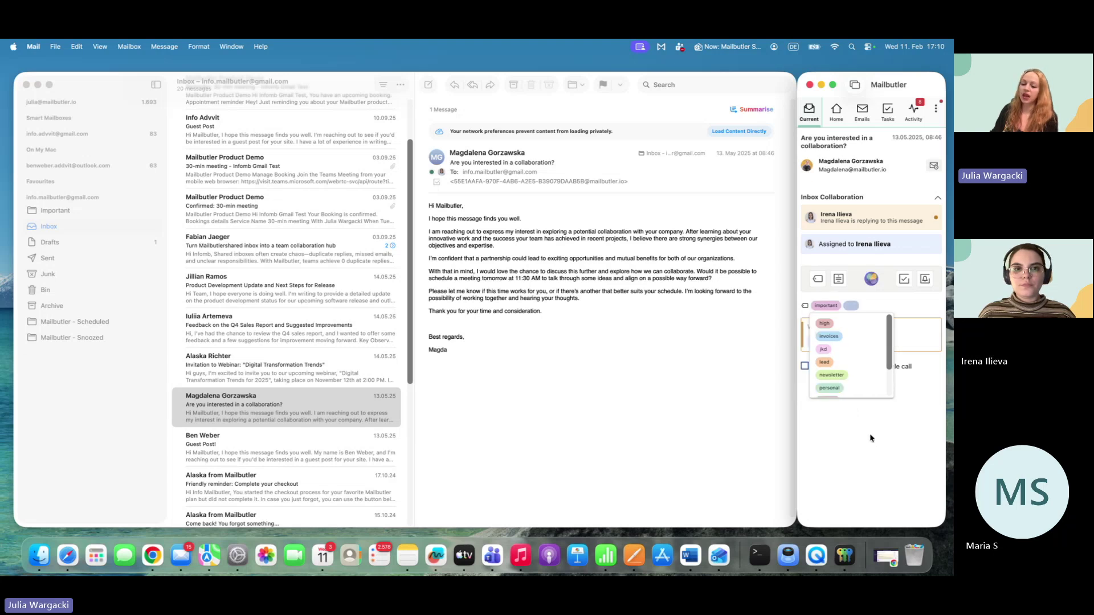
{"action": "left_click", "coordinate": [872, 436]}
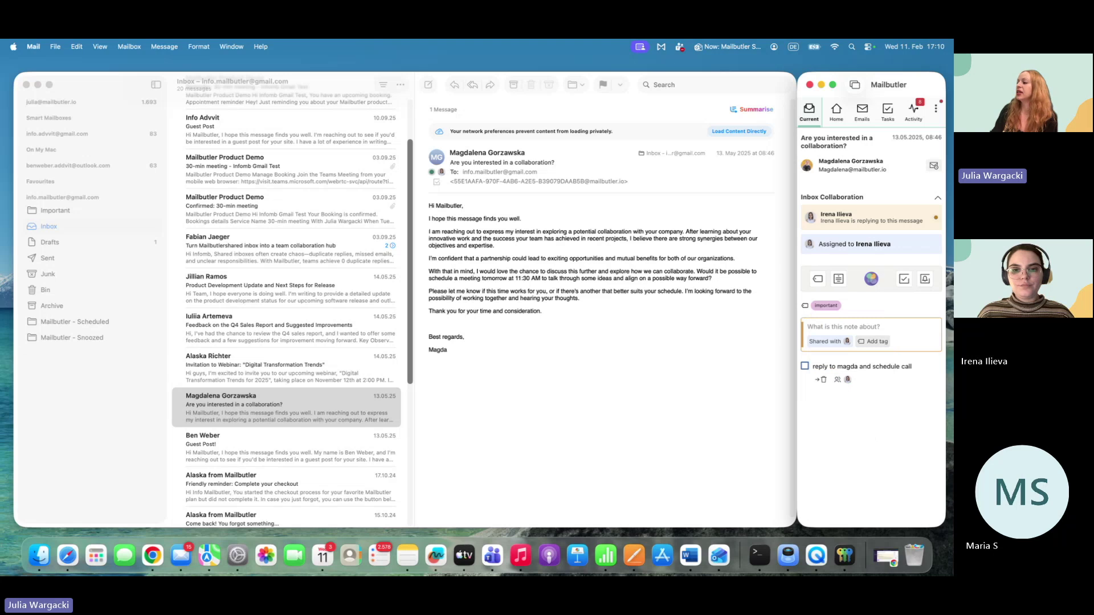